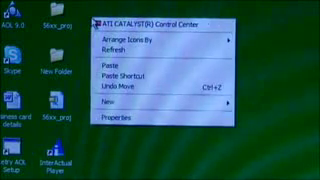
Step: Open Display Properties from the desktop, showing the Energy Blue (Modified) theme
click(139, 127)
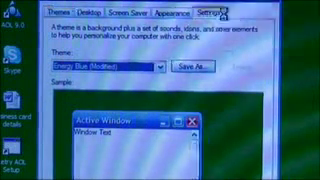
Step: On the Settings tab, set screen resolution to 1280 by 1024 with 32-bit colour
click(227, 17)
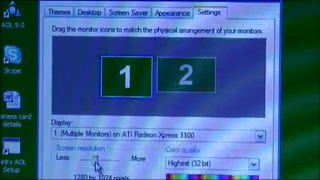
drag(97, 163, 107, 162)
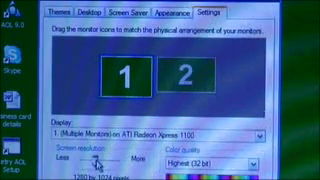